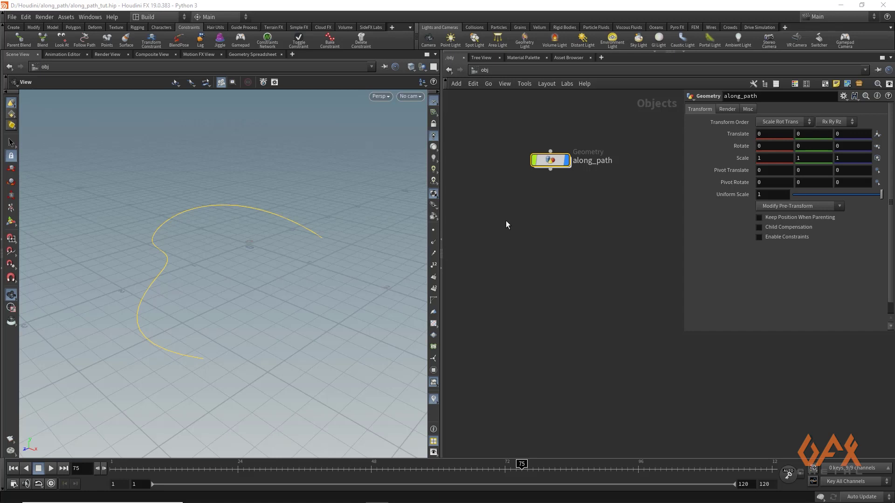
Dive into along_path and put the display flag on uvquickshade1 to show the paper plane.
mouse_move(551, 163)
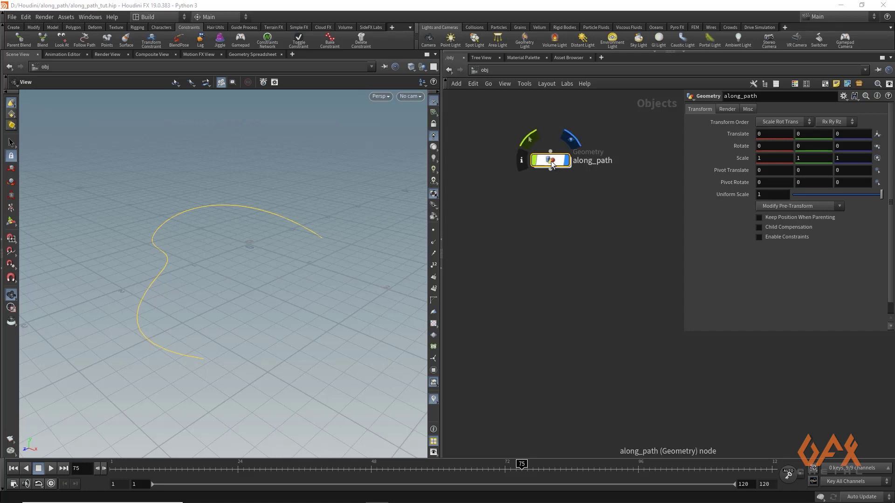
double_click(551, 161)
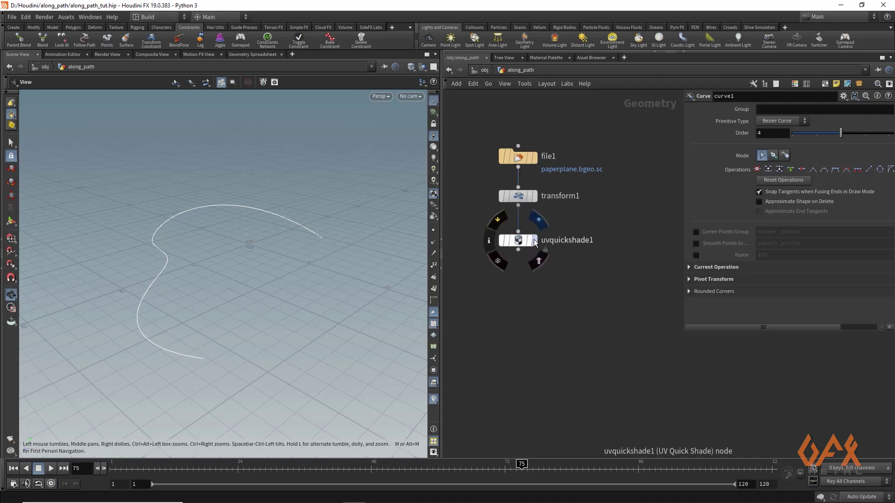
middle_drag(625, 189, 555, 186)
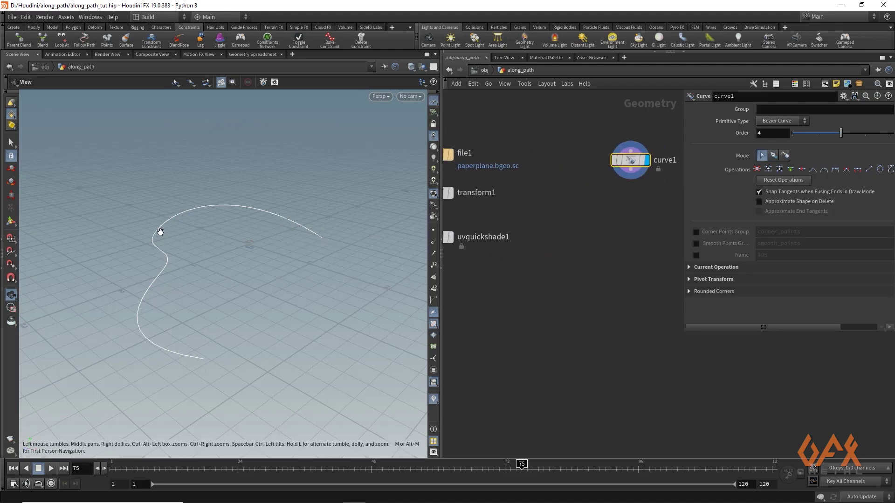
middle_drag(546, 238, 614, 238)
mouse_move(515, 231)
click(522, 207)
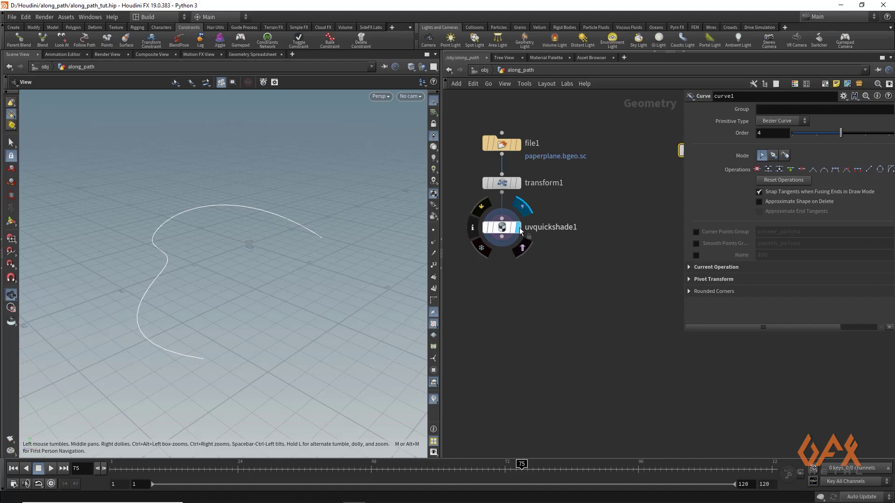
Orbit in on the paper plane, then pan the network back to curve1.
drag(214, 254, 261, 251)
right_drag(261, 252, 280, 234)
drag(279, 233, 166, 231)
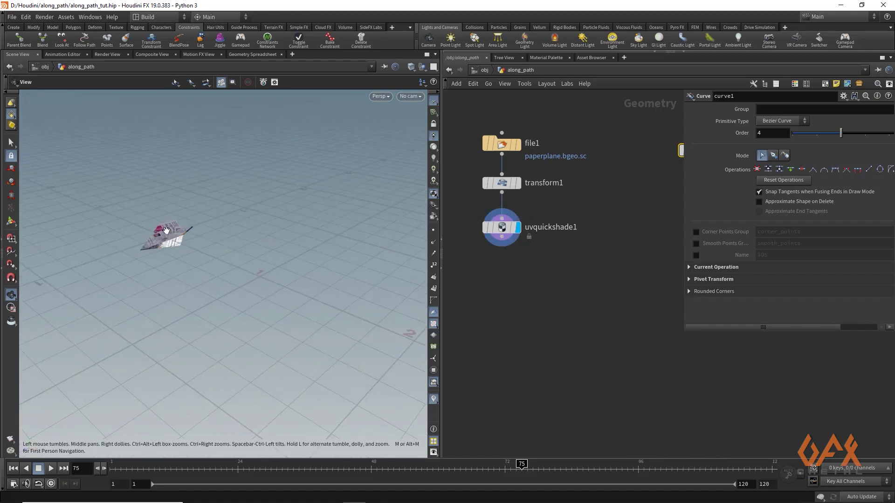
middle_drag(683, 161, 620, 155)
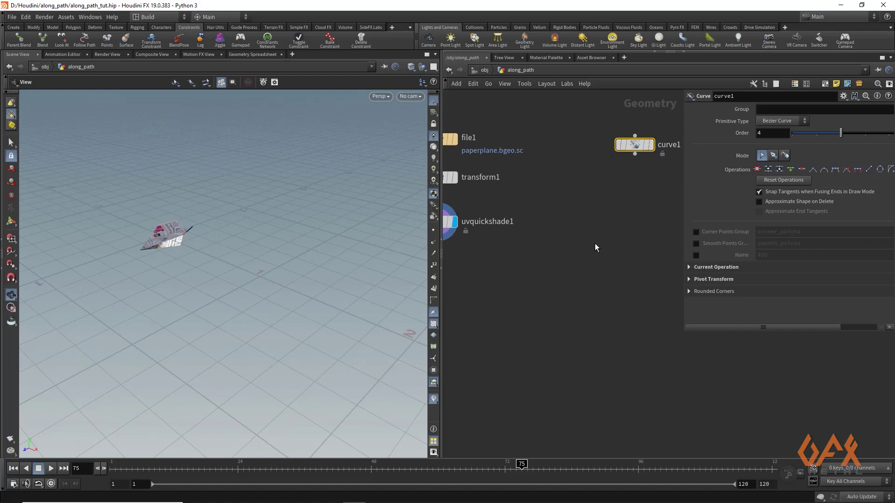
middle_drag(605, 216, 567, 212)
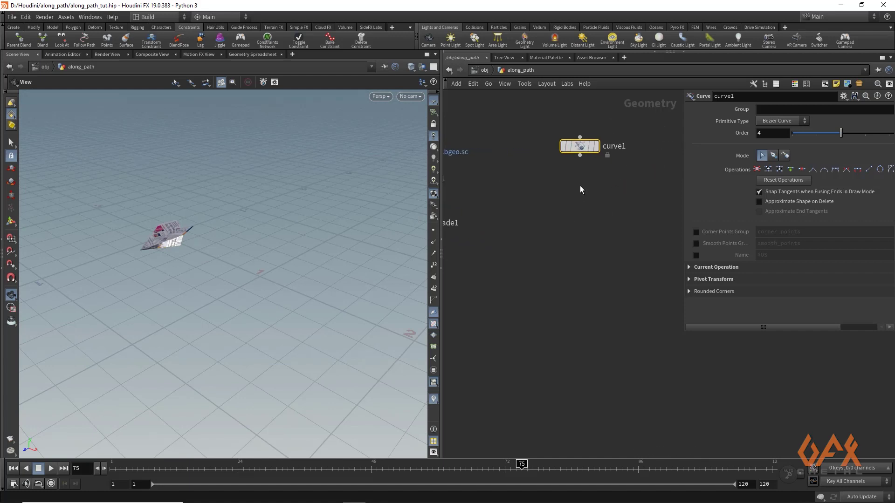
Add resample1 below curve1 with Treat Polygons As set to Subdivision Curves.
key(Tab)
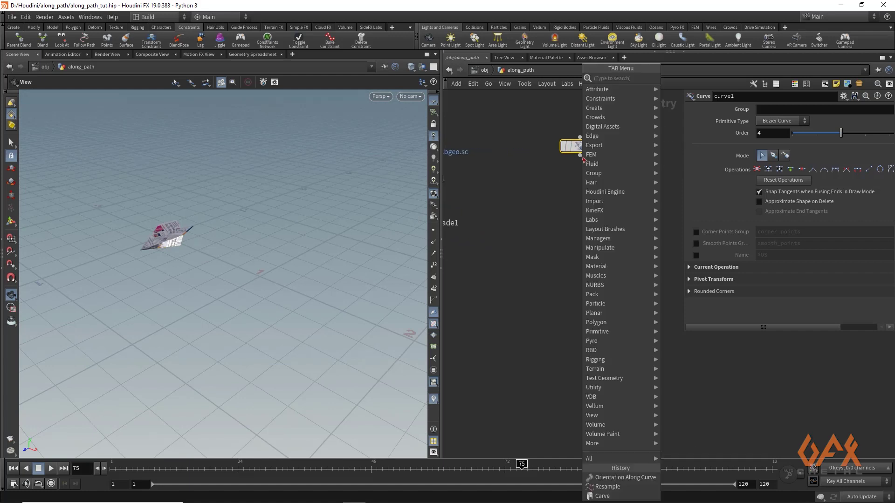
text(resample)
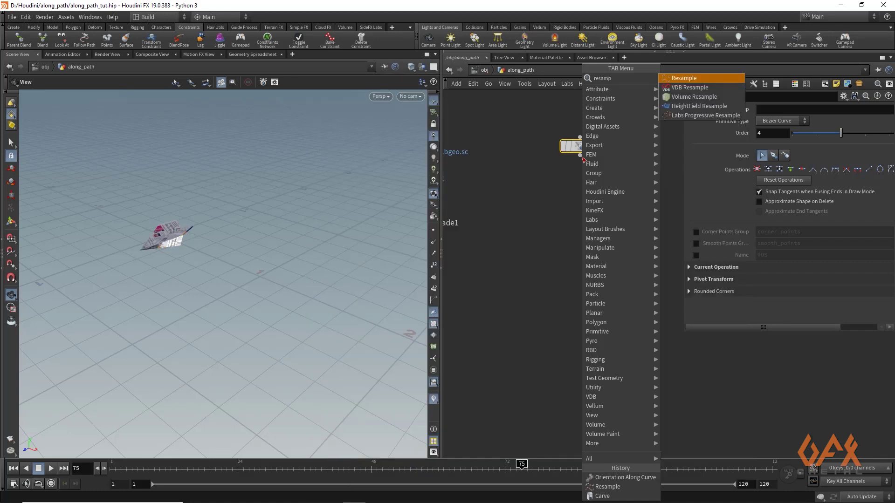
key(Return)
click(580, 185)
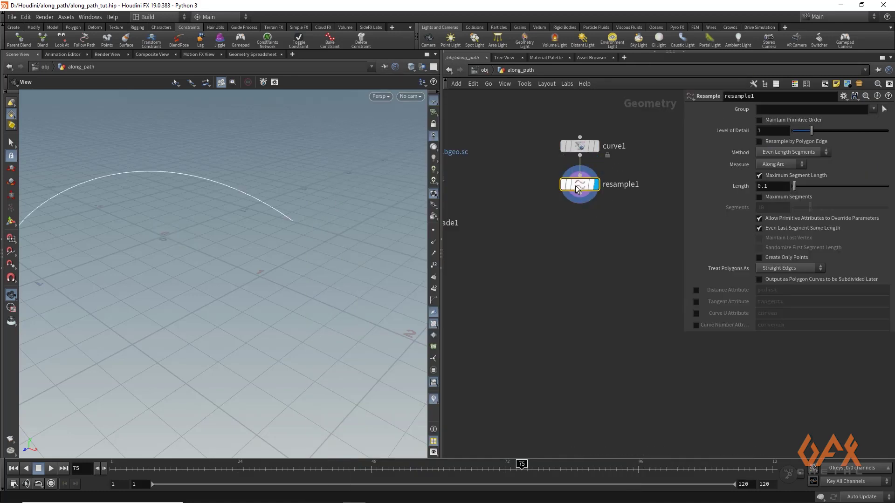
click(773, 268)
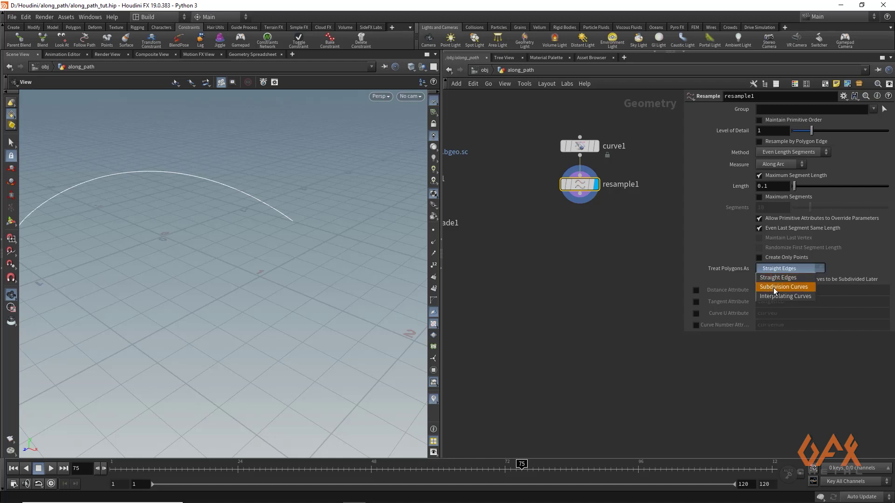
click(793, 288)
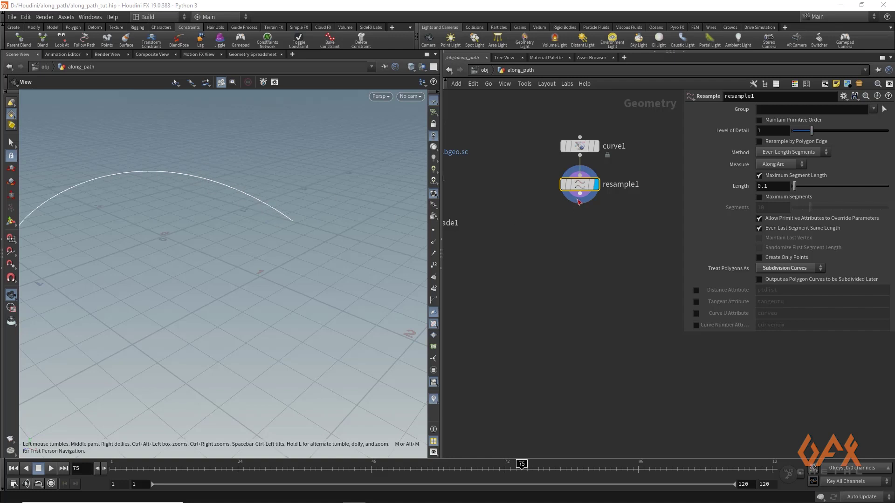
Place orientalongcurve1 below resample1 with its display flag on, and orbit to see the whole curve.
key(Tab)
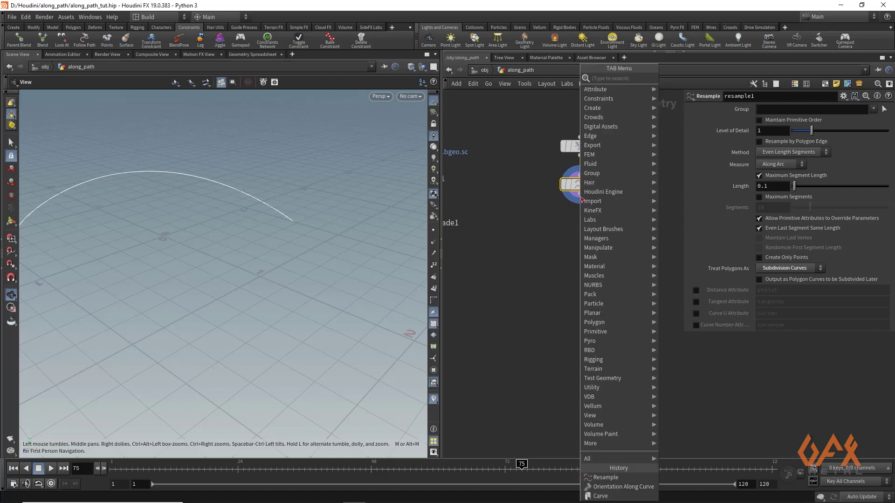
text(ori)
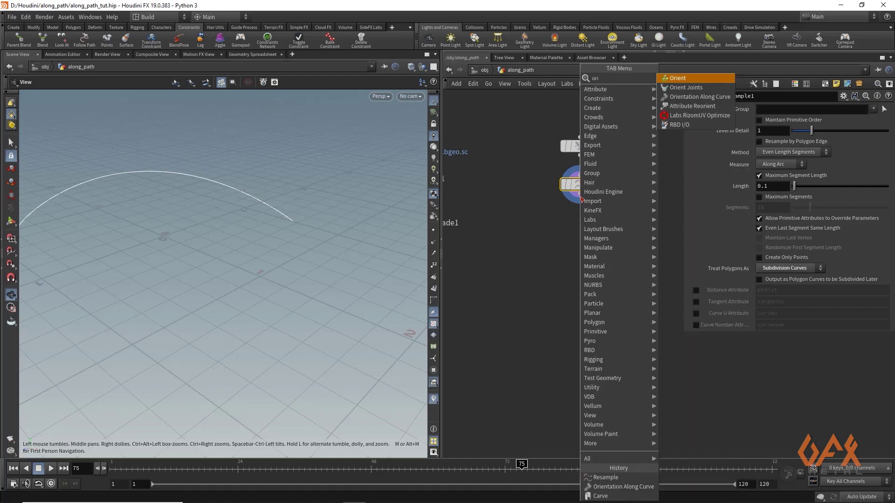
key(Down)
key(Down)
key(Return)
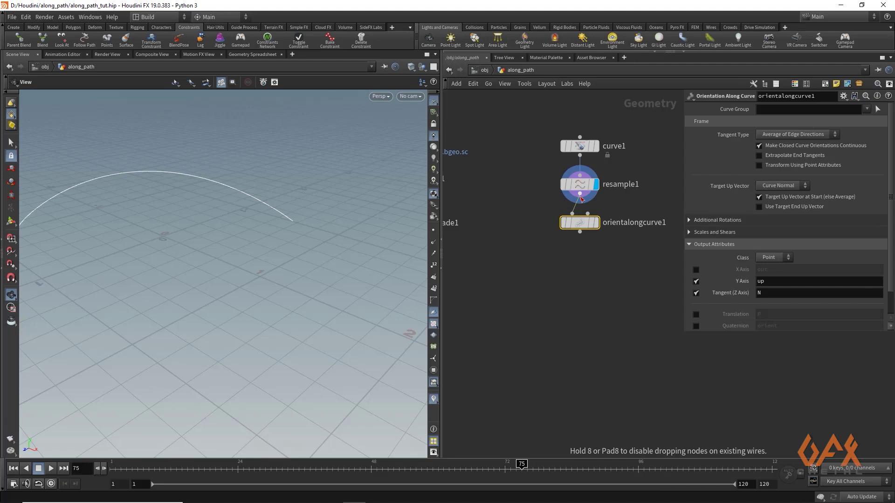
click(595, 225)
click(596, 224)
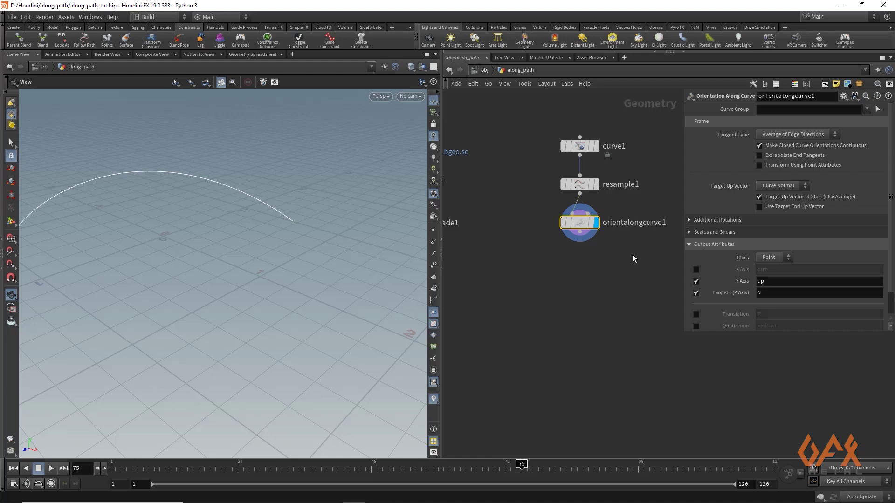
middle_drag(585, 289, 579, 276)
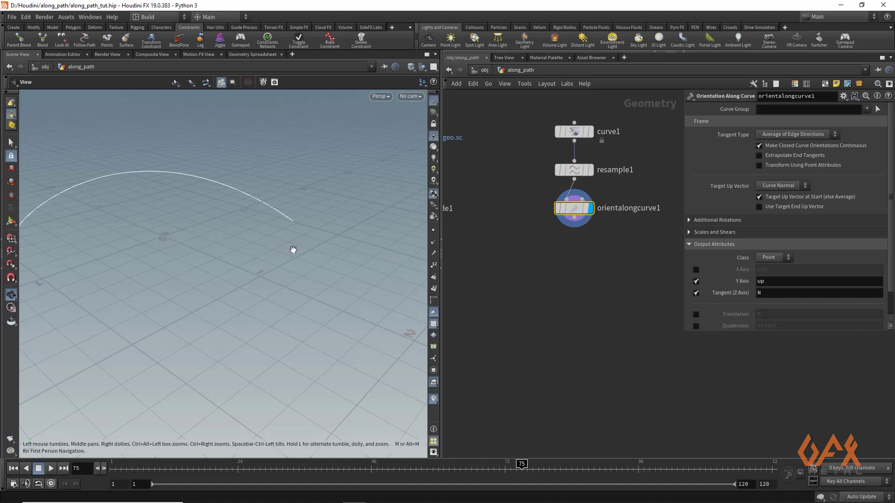
drag(294, 250, 138, 257)
drag(232, 236, 281, 236)
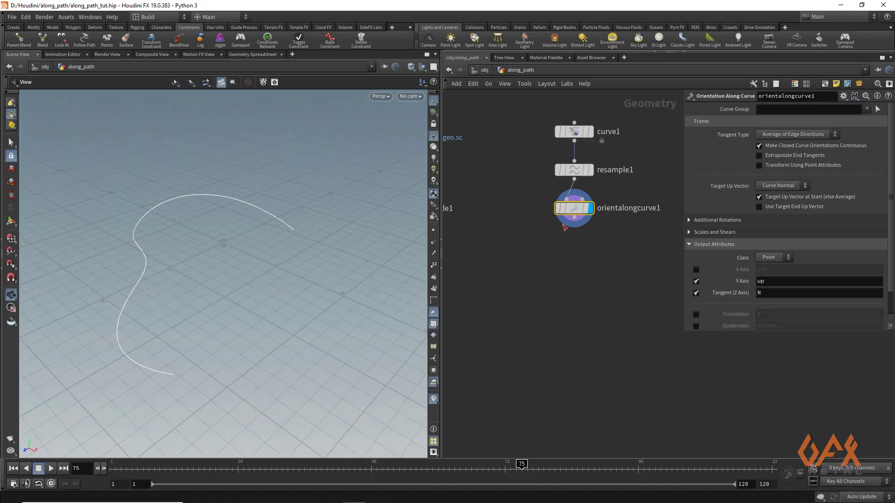
Add a Carve node (carve1) below orientalongcurve1.
key(Tab)
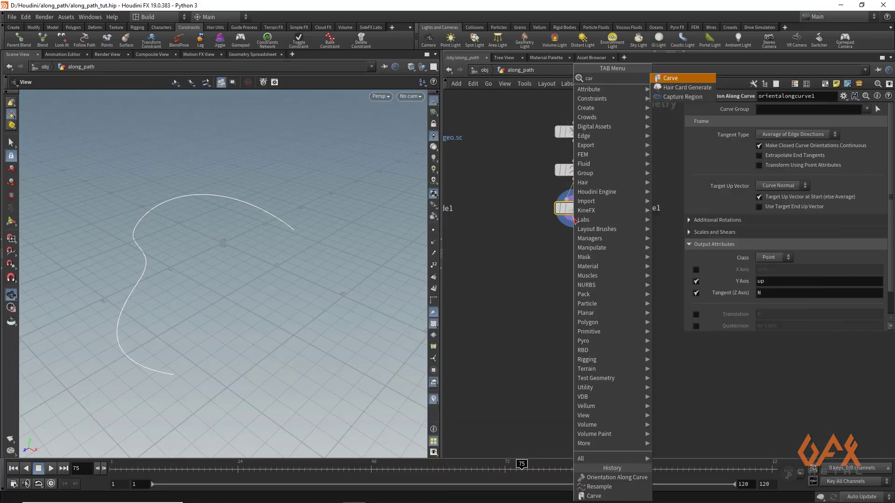
text(carve)
key(Return)
click(575, 245)
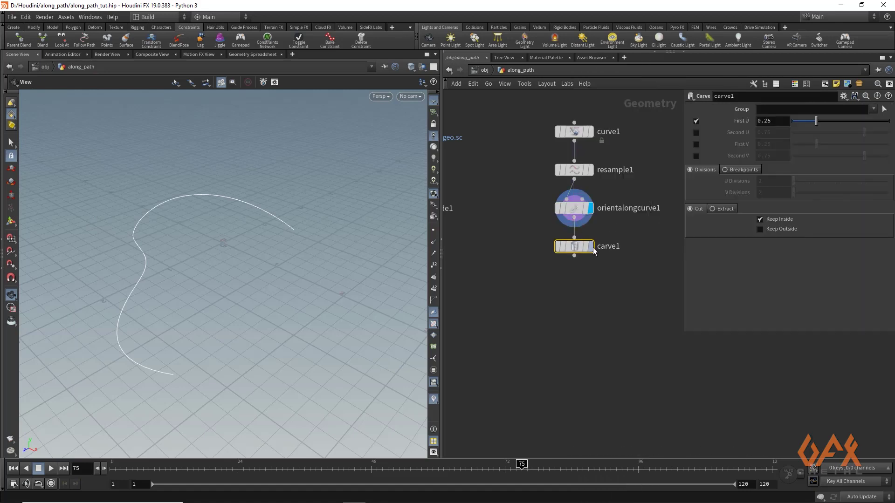
Switch carve1 to Extract and bring First U down to 0, leaving a single point.
drag(818, 123, 807, 124)
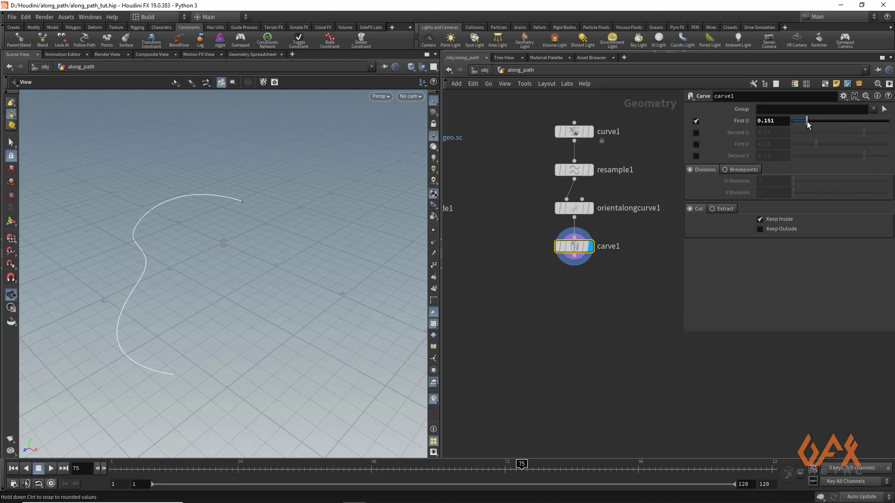
click(724, 209)
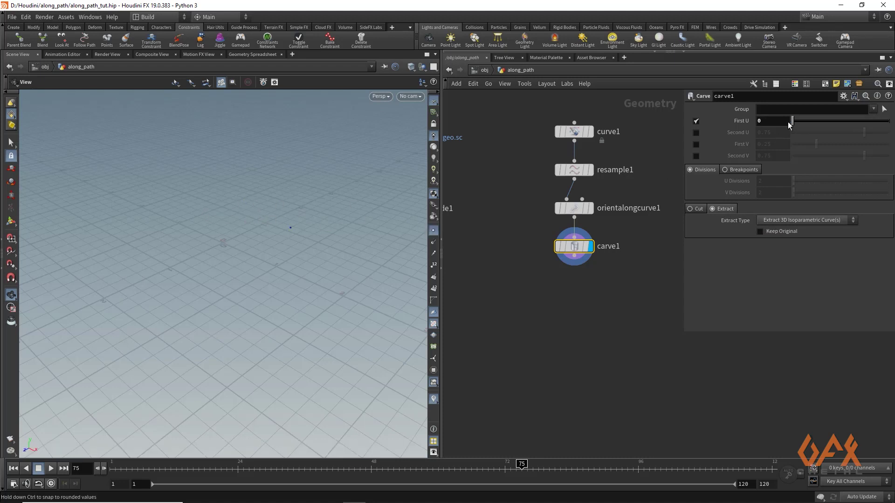
drag(807, 121, 825, 123)
drag(810, 119, 788, 125)
drag(868, 114, 766, 118)
drag(862, 107, 788, 110)
Key carve1's First U at 0 on frame 1 and at 1 near frame 100, then scrub to preview.
key(ctrl+Up)
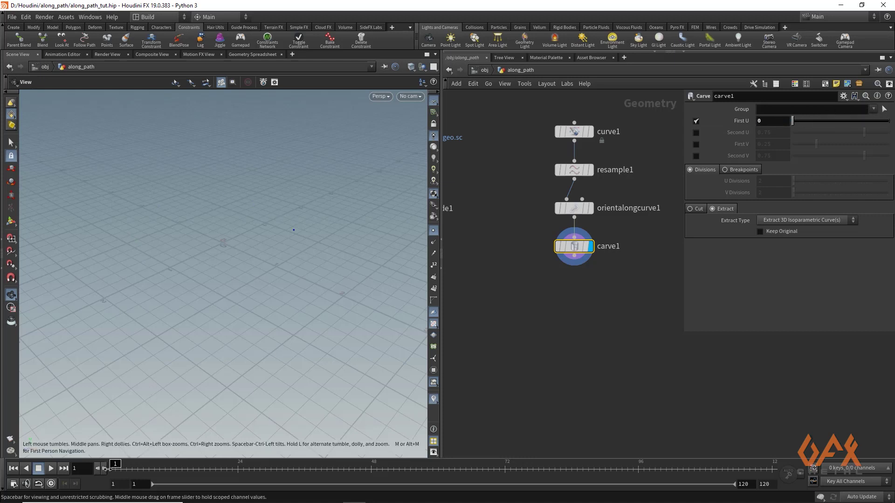
alt+click(767, 121)
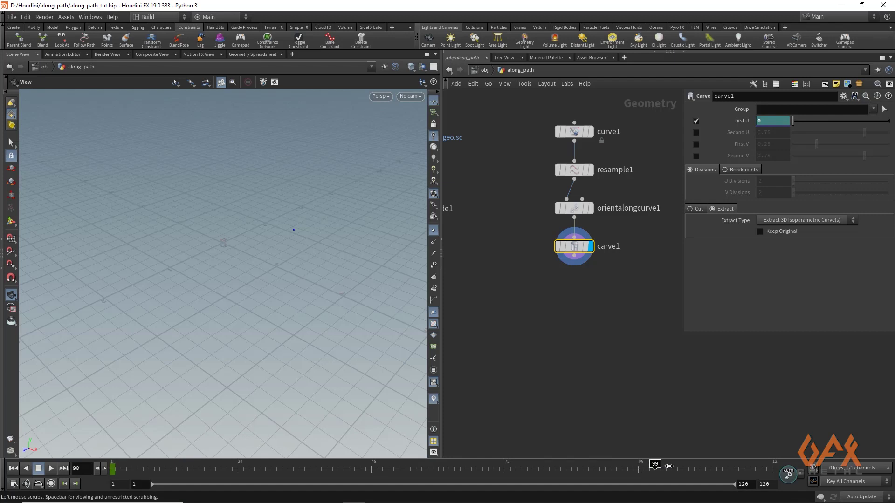
click(700, 465)
drag(701, 464, 661, 467)
double_click(765, 121)
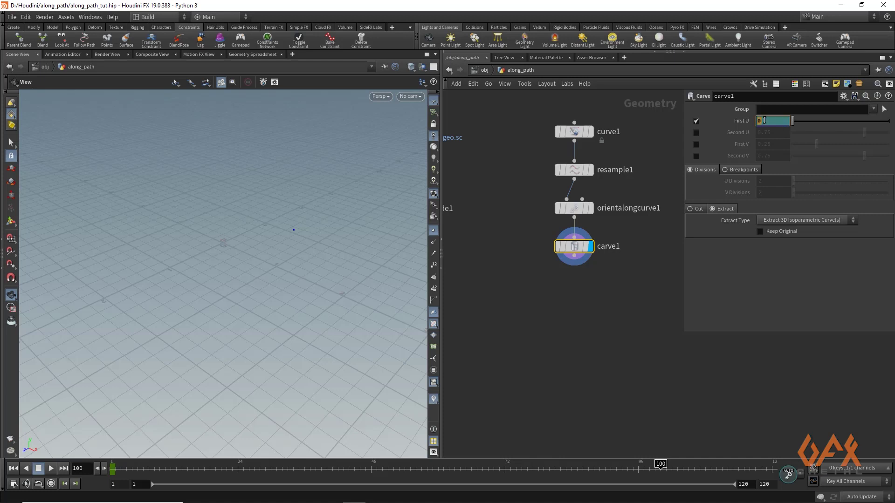
key(Return)
drag(620, 468, 121, 484)
middle_drag(518, 293, 582, 296)
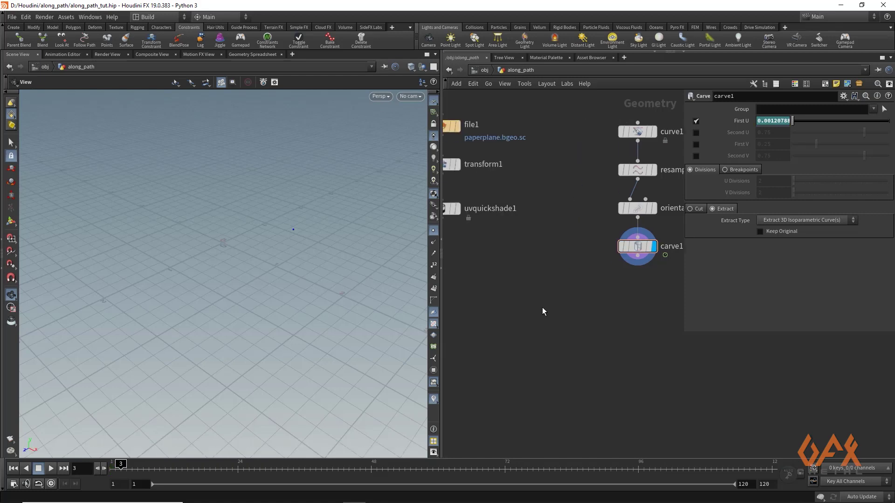
Add copytopoints1 fed by uvquickshade1 and carve1, and display its result.
key(Tab)
text(copyto)
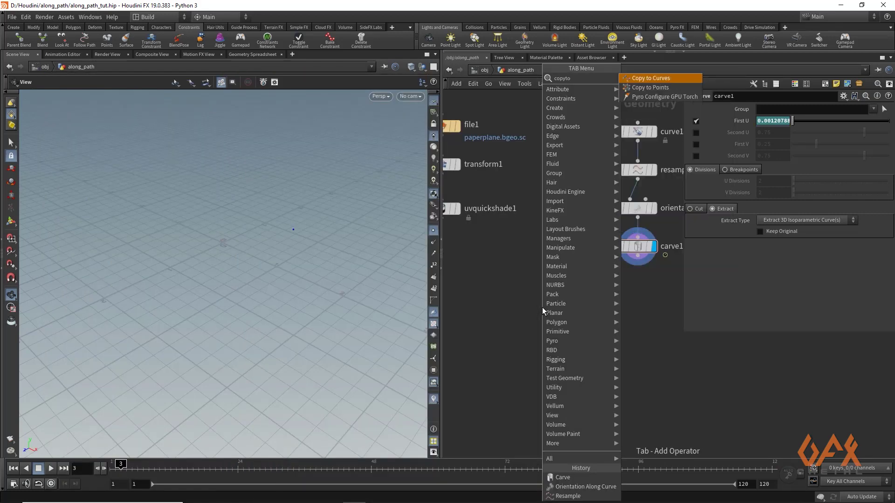
key(Down)
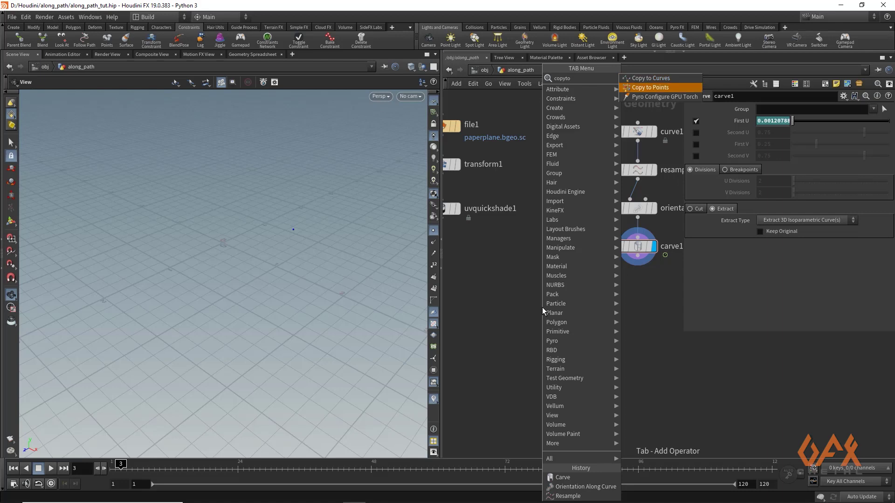
key(Return)
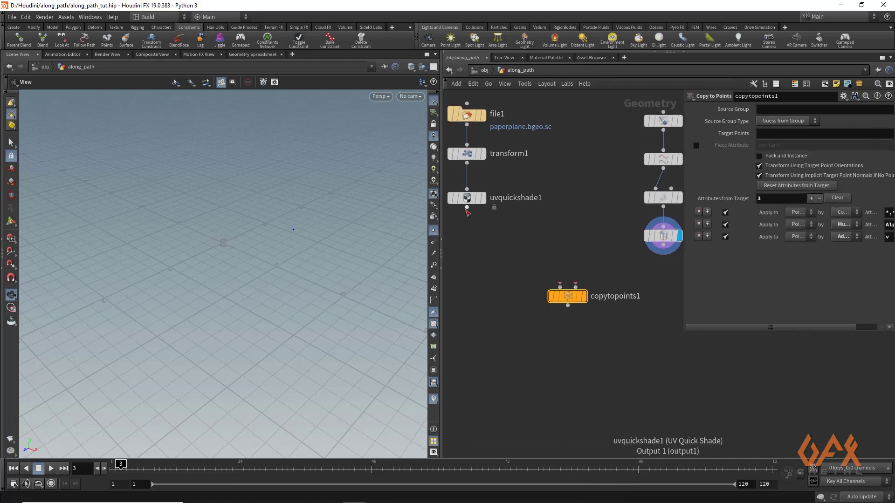
drag(467, 208, 560, 286)
middle_drag(601, 252, 545, 253)
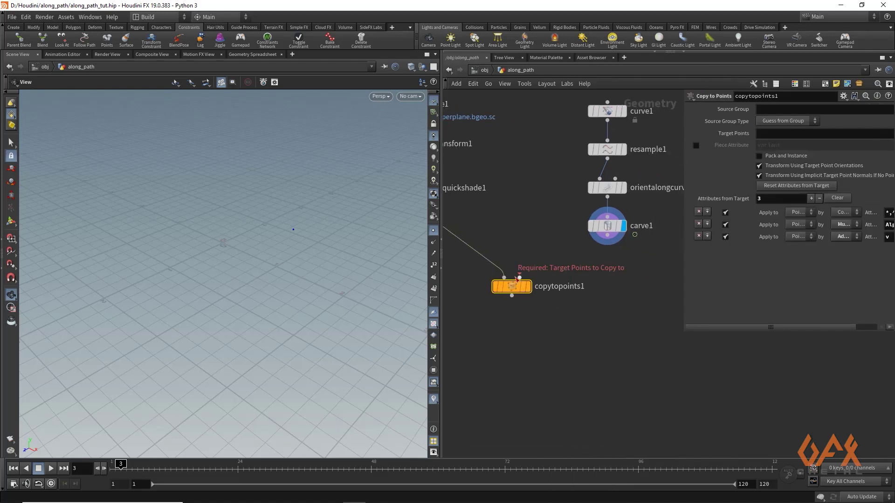
drag(607, 241, 529, 275)
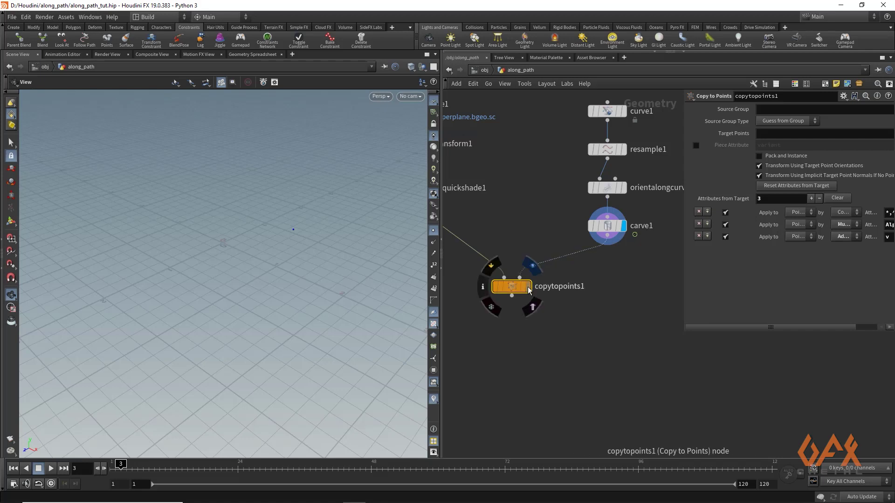
click(528, 286)
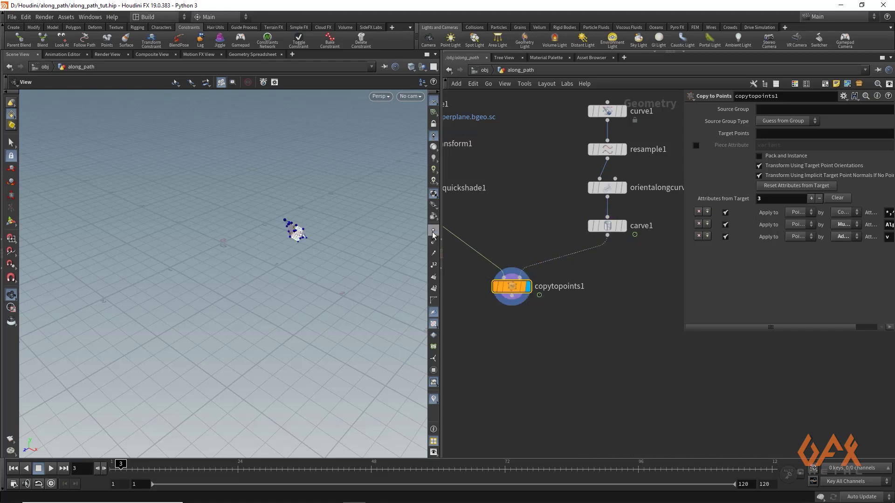
Template curve1 as a reference and scrub to preview the plane moving along it.
drag(268, 240, 184, 400)
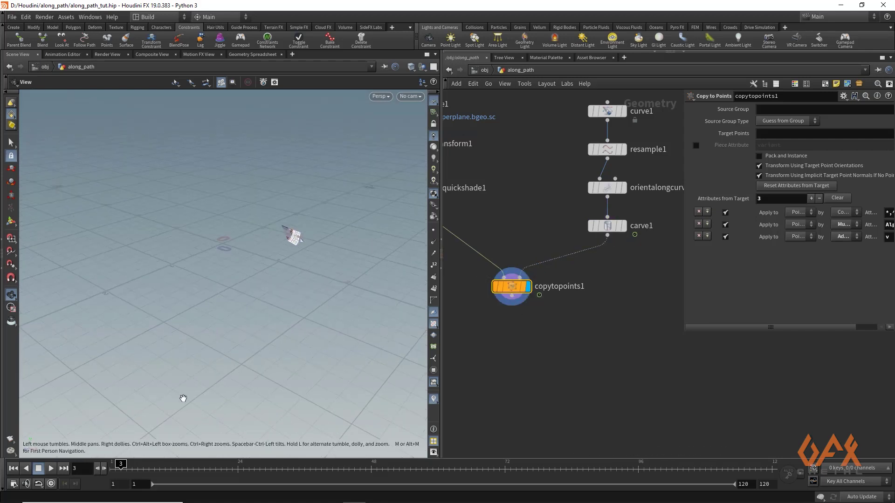
click(619, 111)
mouse_move(121, 463)
mouse_down()
mouse_move(174, 464)
mouse_move(113, 464)
mouse_up()
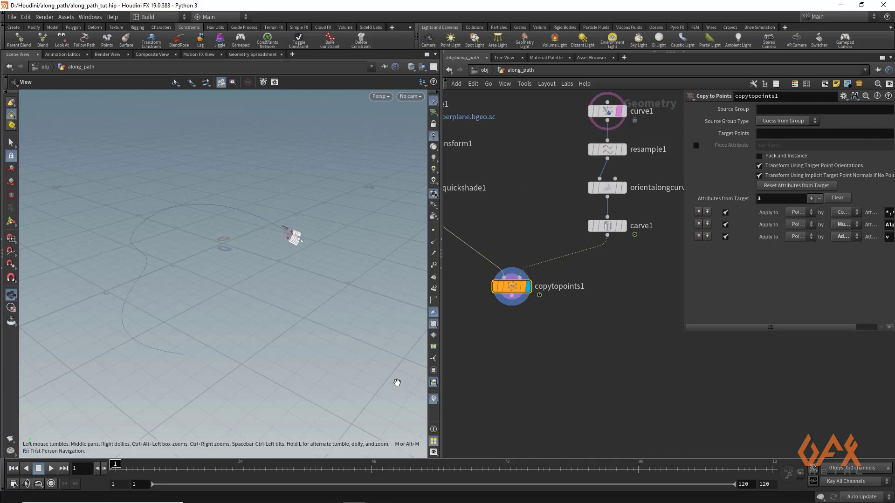
middle_drag(568, 214, 514, 230)
click(556, 207)
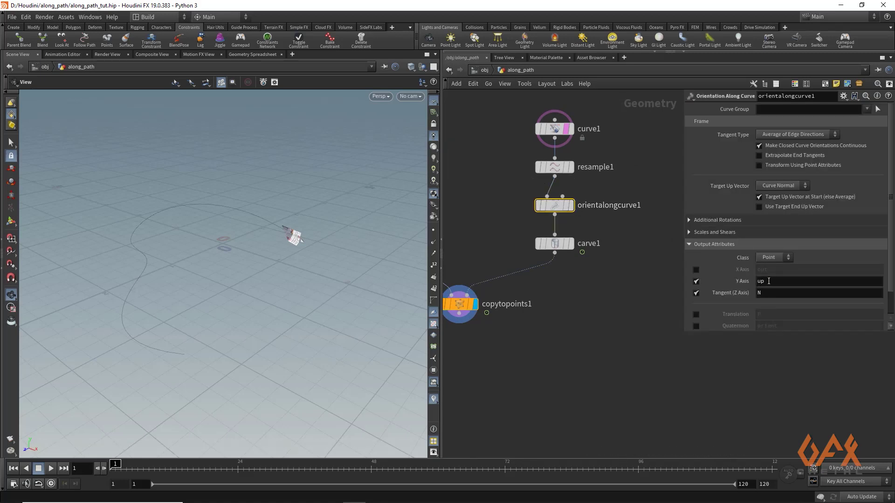
Rename orientalongcurve1's Y Axis attribute from up to down and orbit to check the plane.
double_click(769, 281)
text(dow)
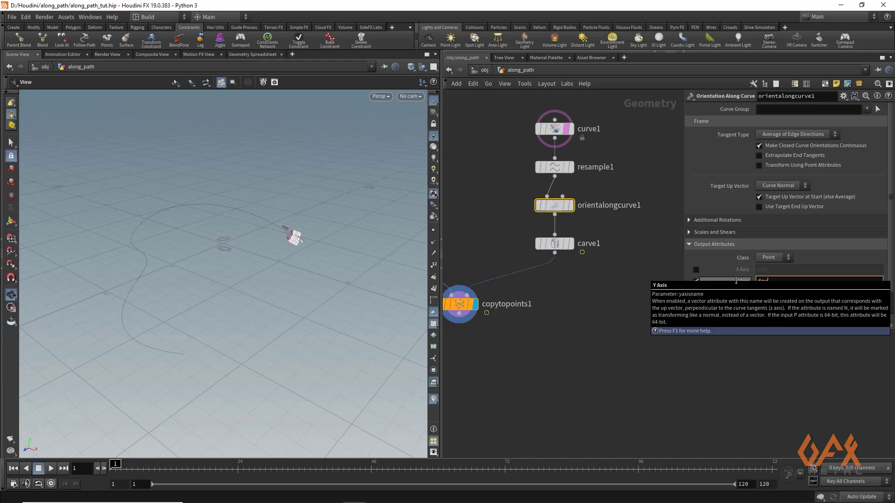
text(n)
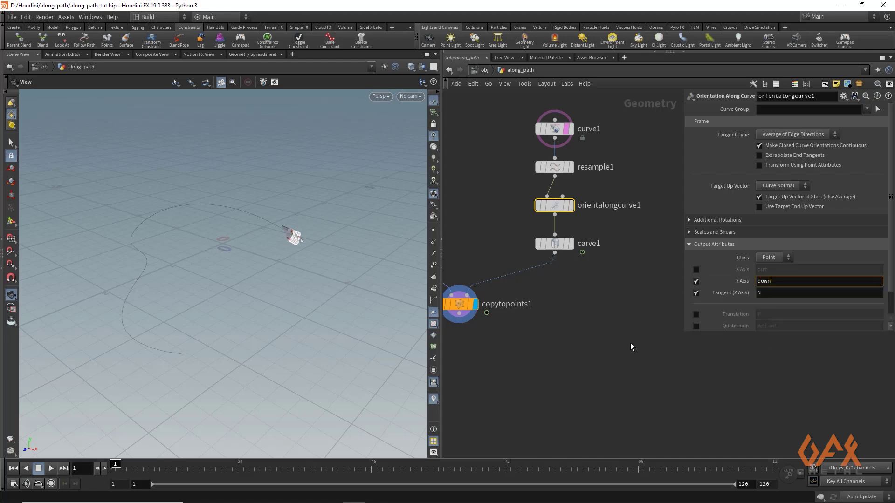
key(Return)
drag(147, 264, 135, 289)
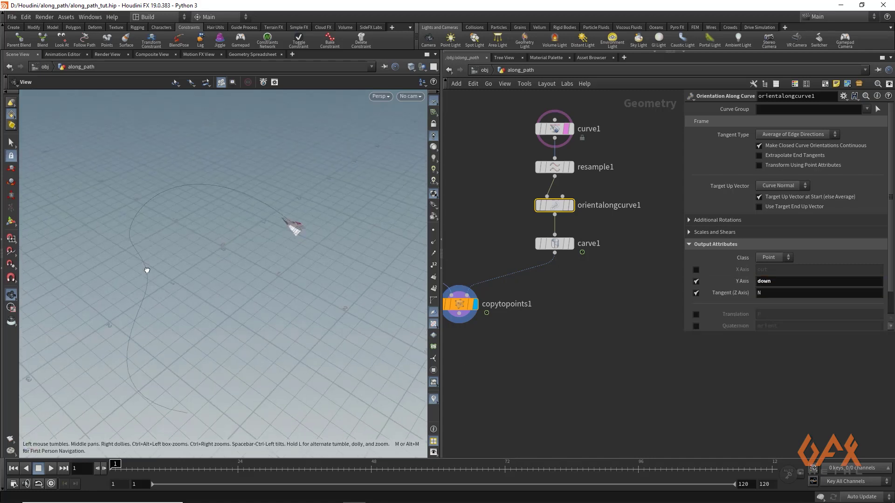